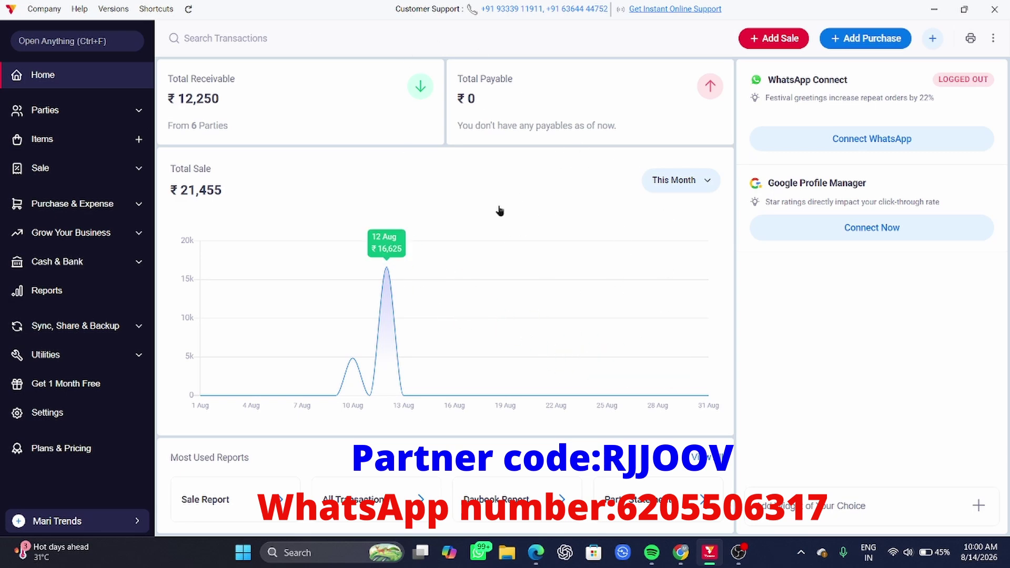
- Start a new proforma invoice and choose the existing customer with the 1000 balance as its party
click(118, 168)
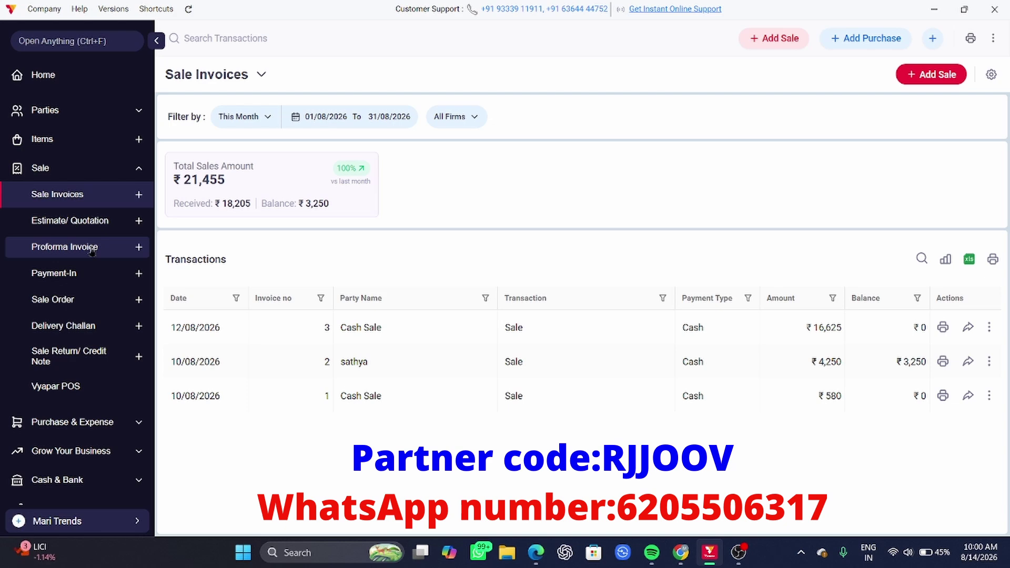
click(92, 251)
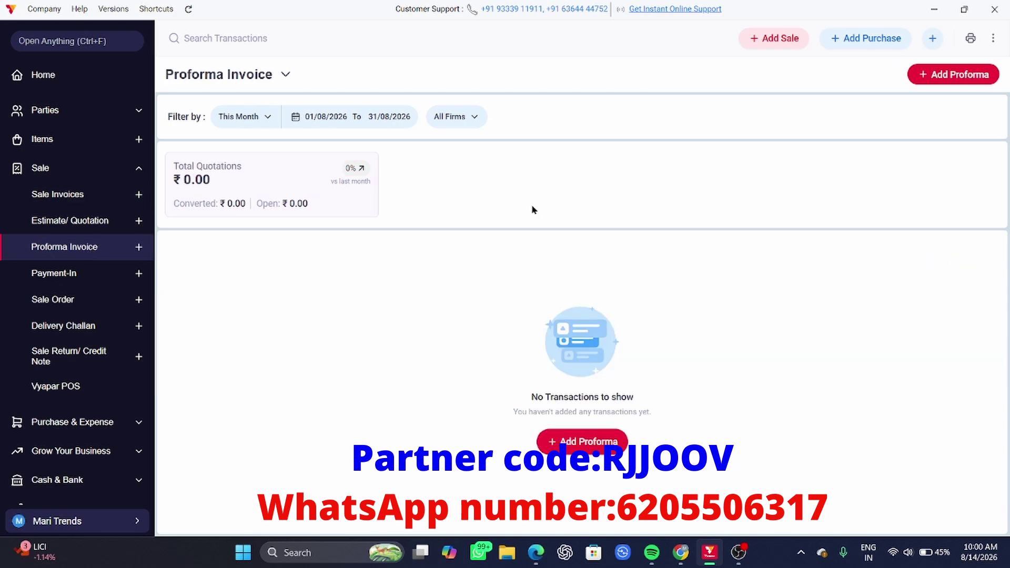
click(601, 451)
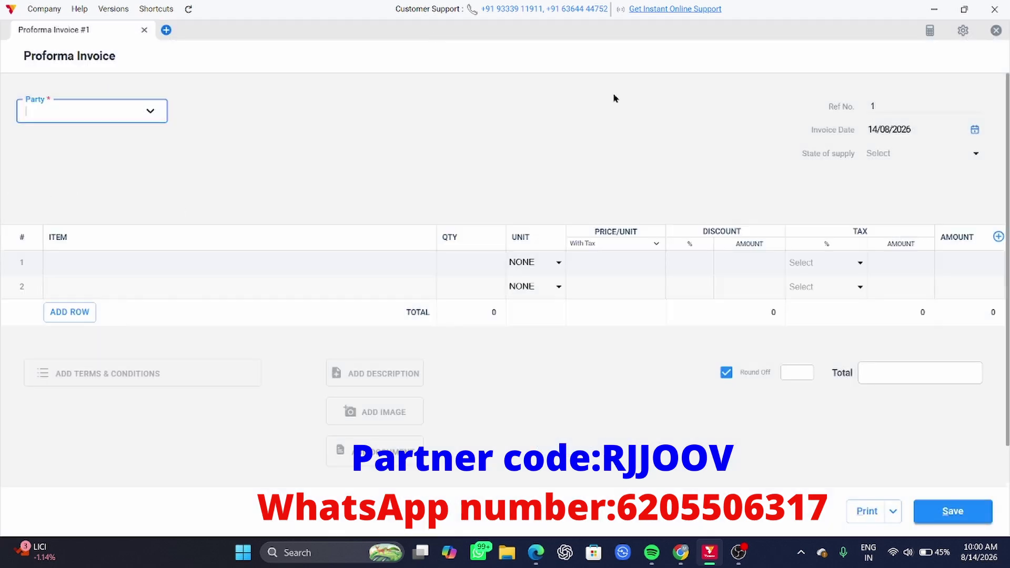
click(151, 111)
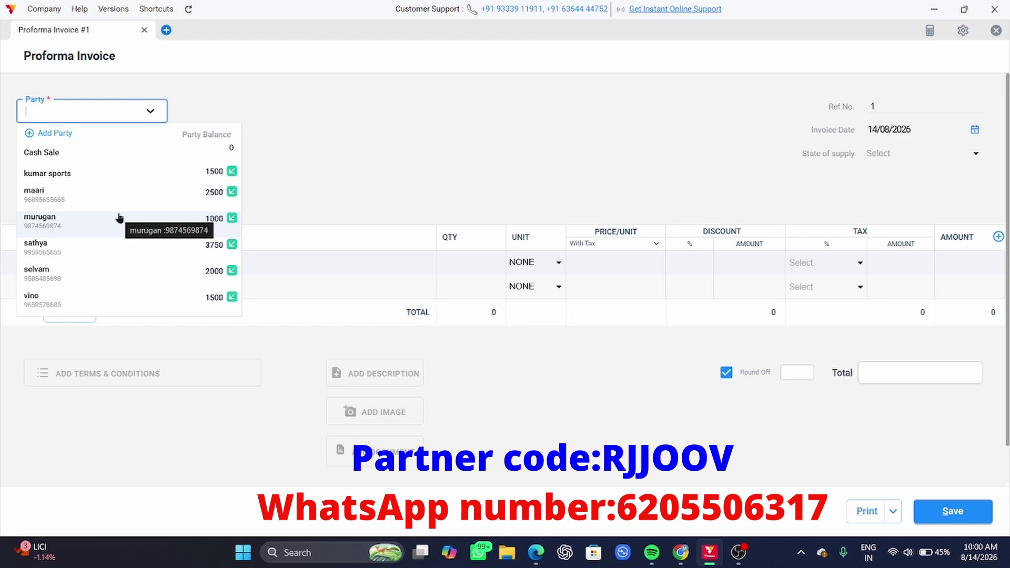
click(83, 224)
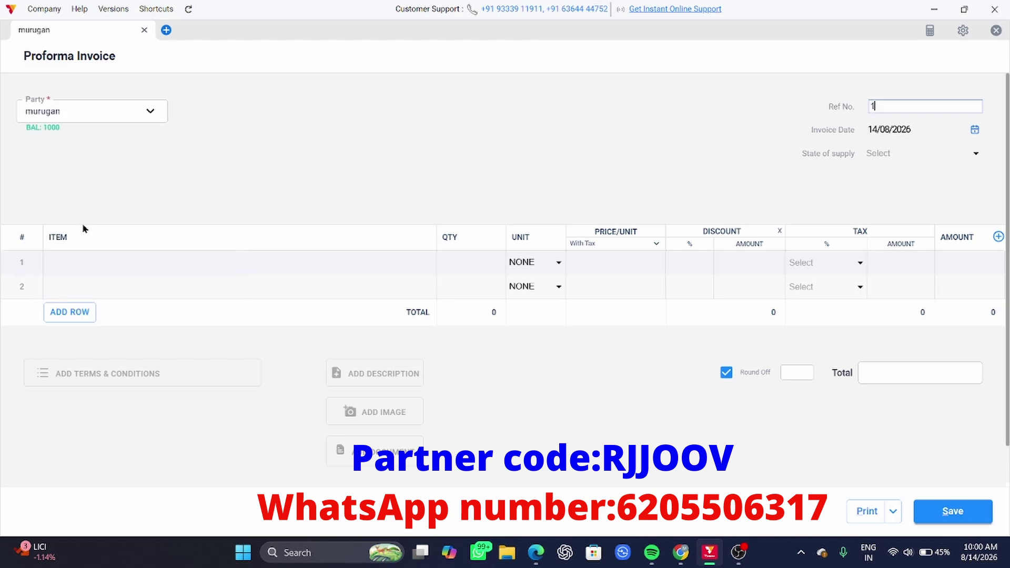
- Add rice as the first item with a quantity of 10 and a 2% discount
click(125, 259)
scroll(128, 379, down, 2)
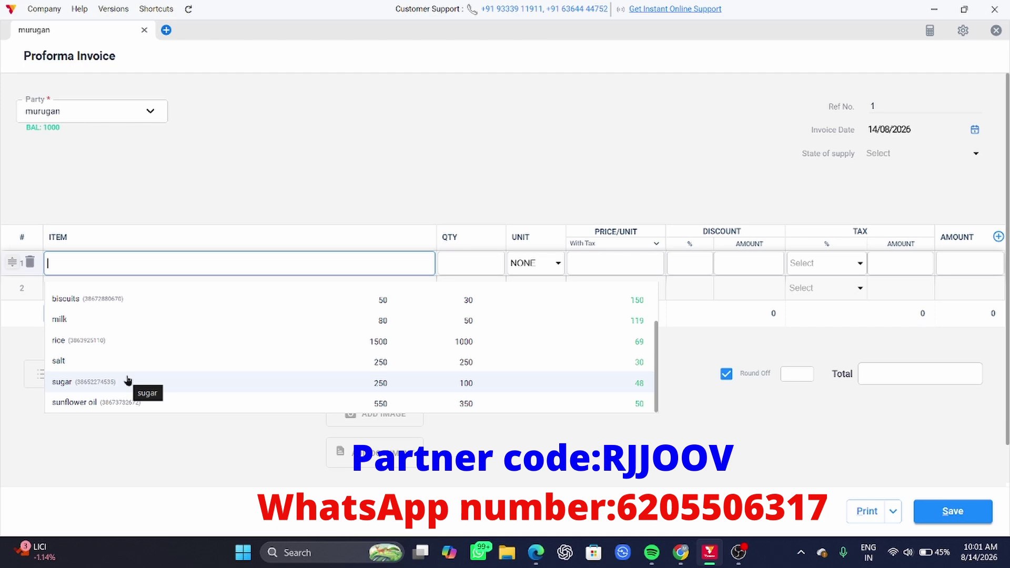
click(100, 340)
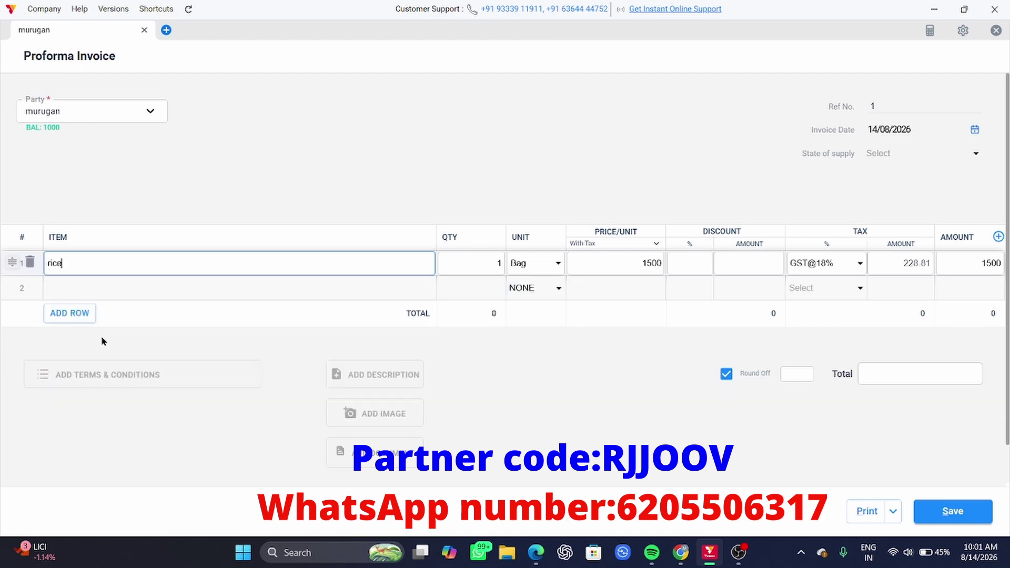
click(501, 267)
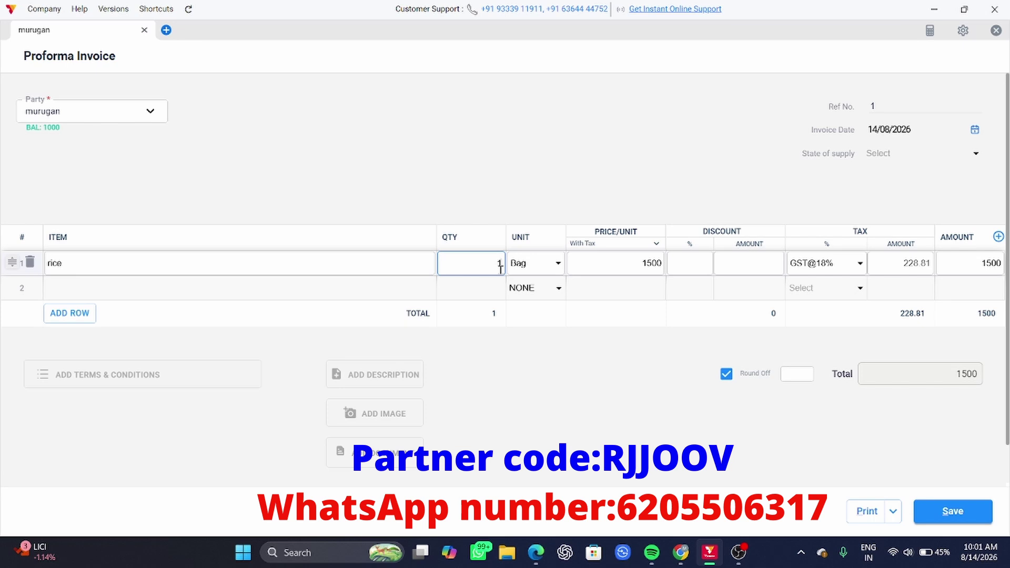
key(BackSpace)
text(10)
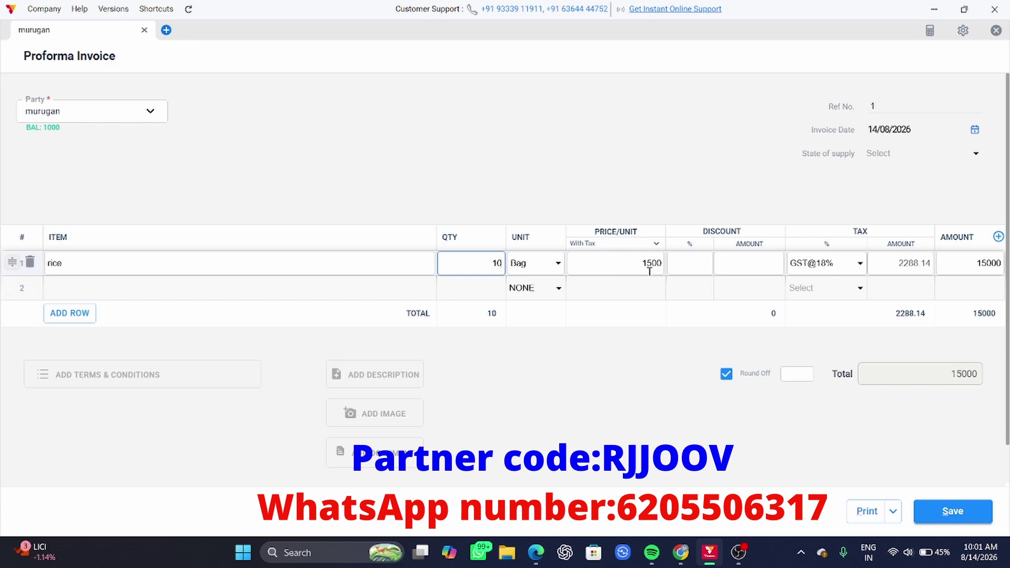
click(641, 242)
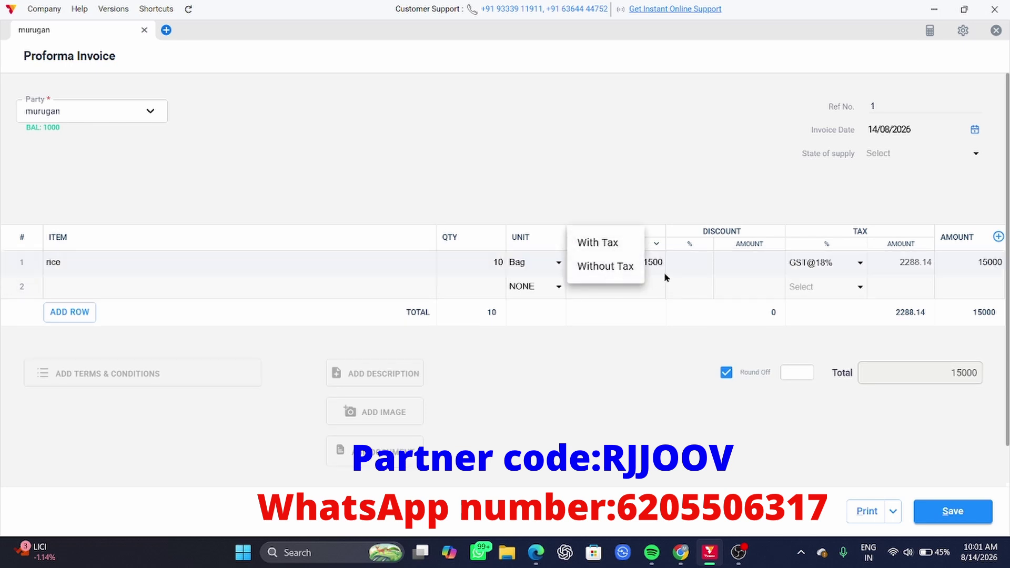
click(701, 270)
click(701, 269)
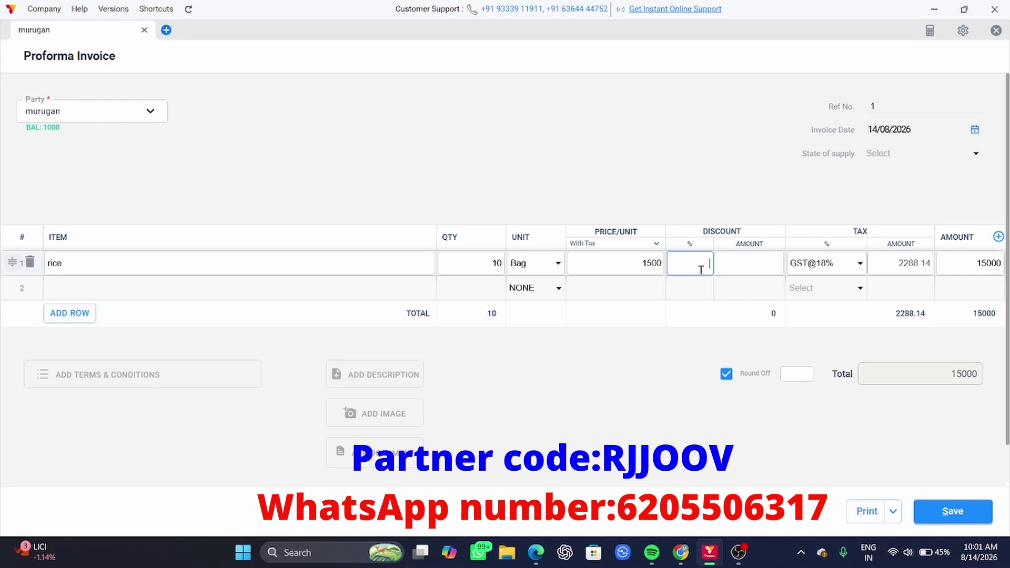
text(2)
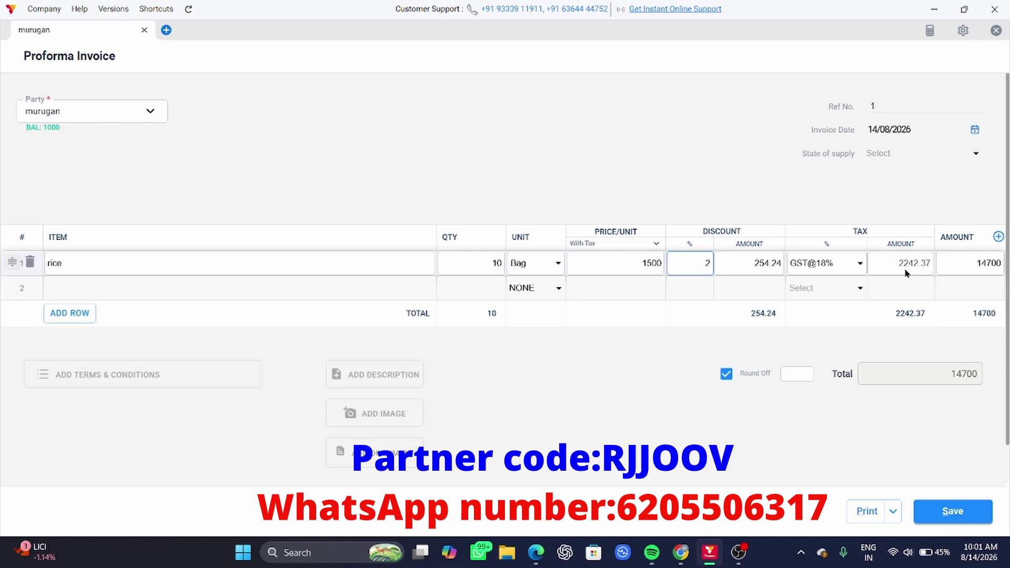
- Add milk as the second item with a quantity of 5
click(225, 281)
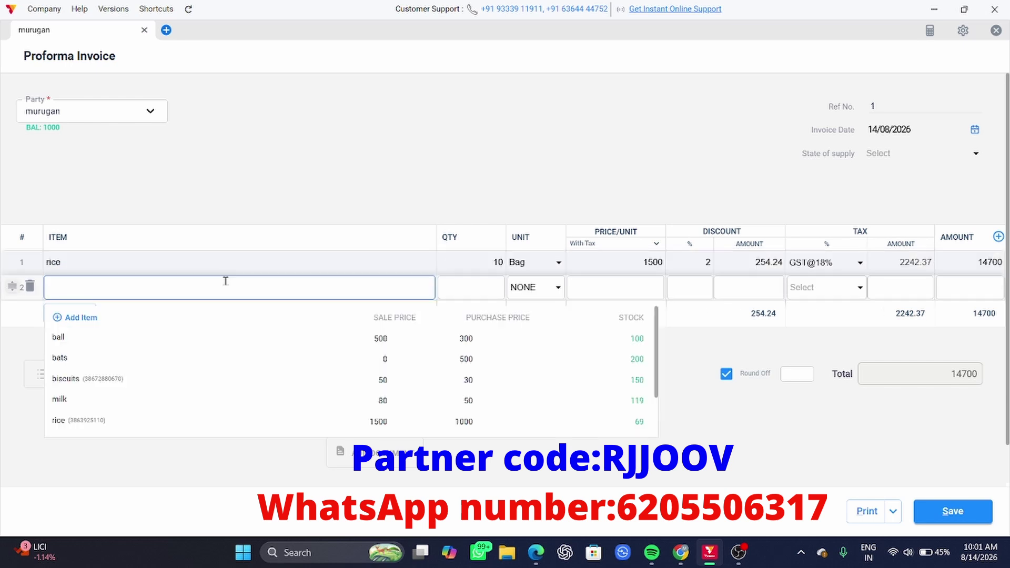
click(157, 399)
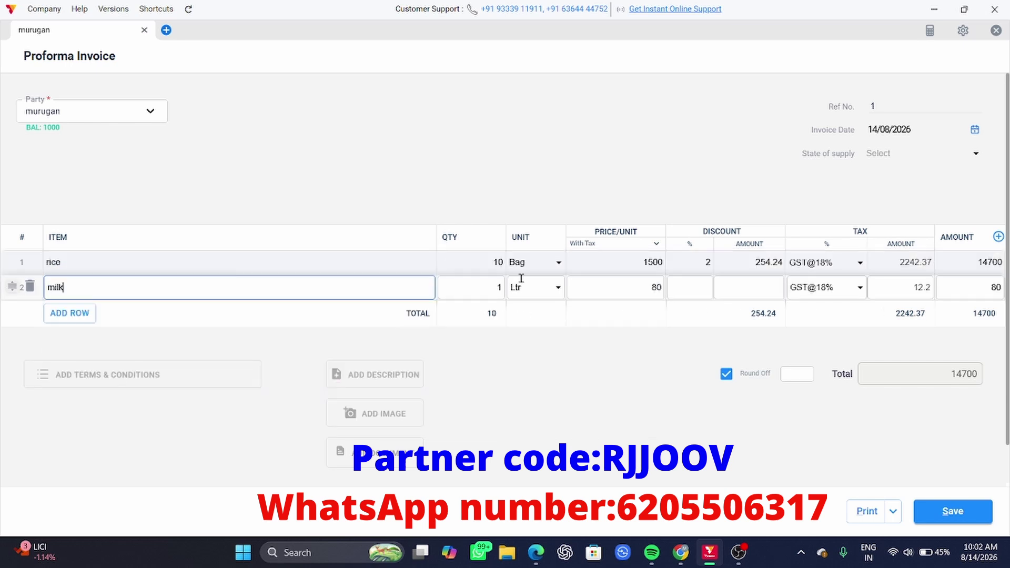
click(489, 288)
text(5)
click(701, 286)
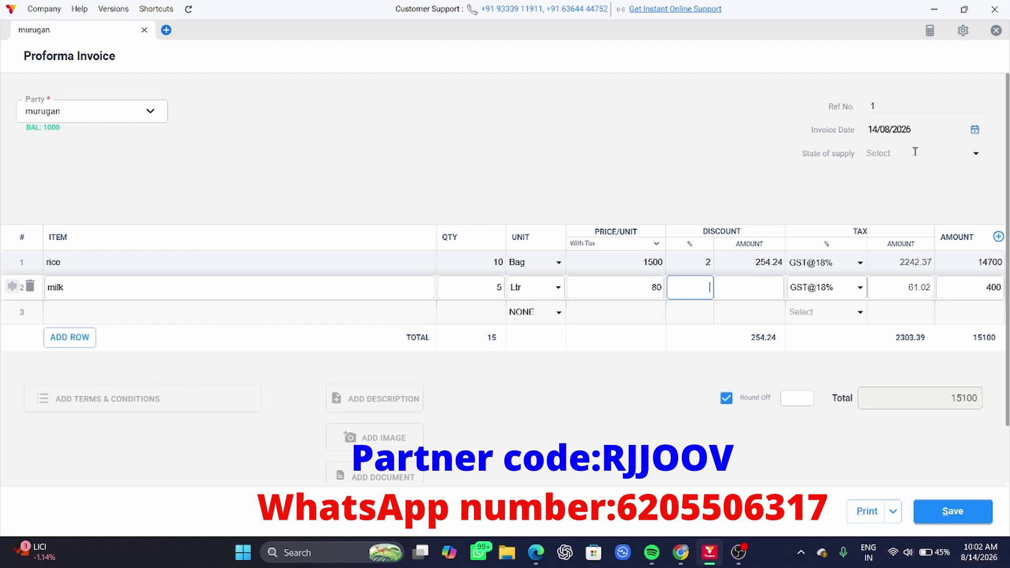
- Set the state of supply to Tamil Nadu and save the proforma invoice
click(972, 154)
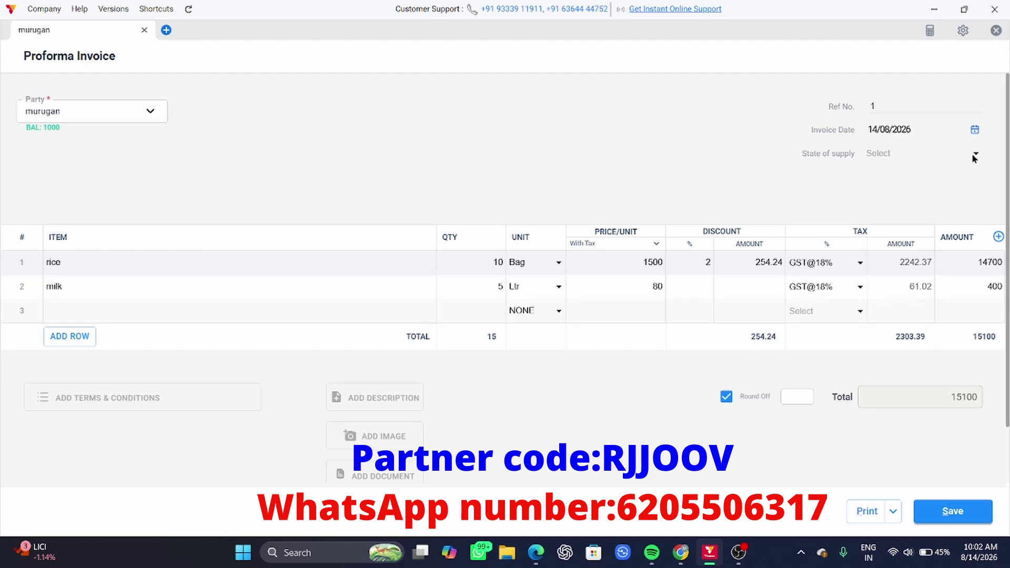
text(tami)
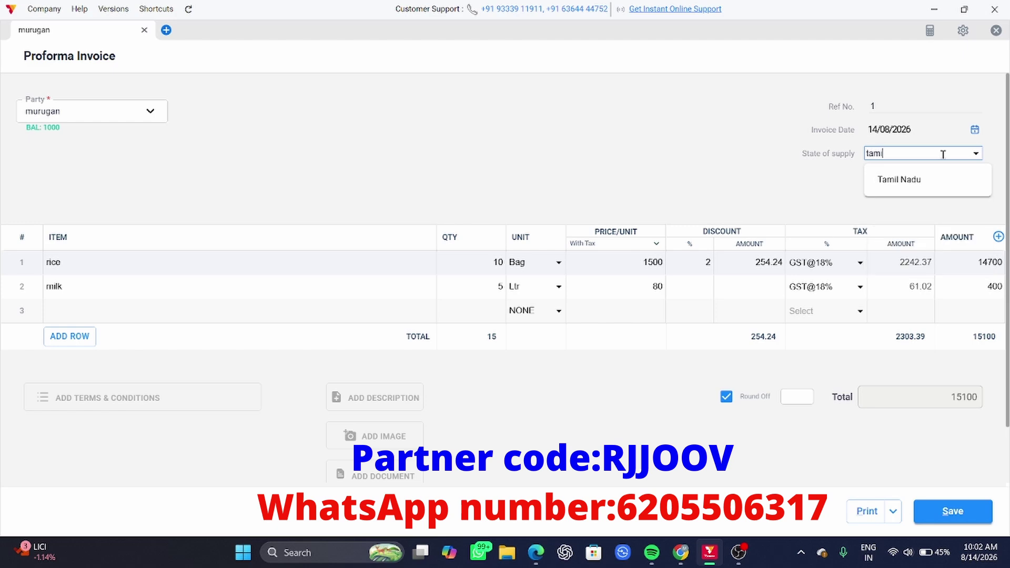
key(Return)
click(962, 514)
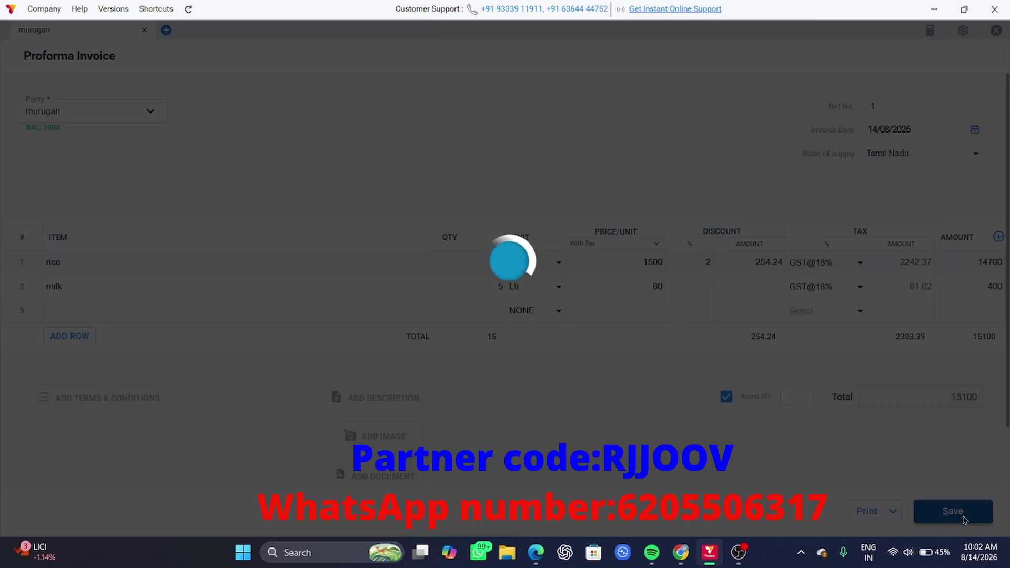
- Review the saved proforma invoice's items, tax summary and totals in the preview, and close it
scroll(534, 364, down, 6)
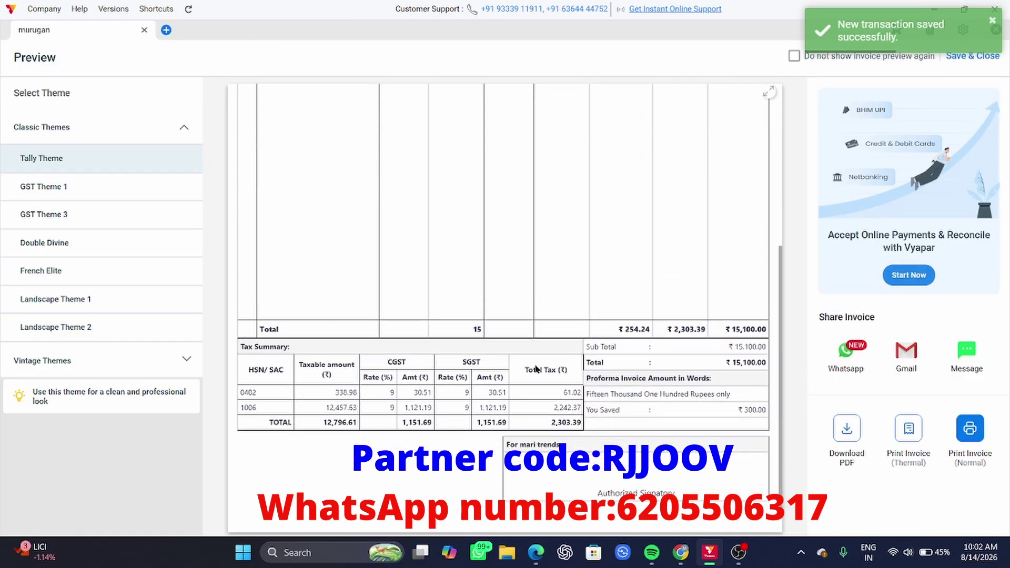
scroll(535, 364, up, 6)
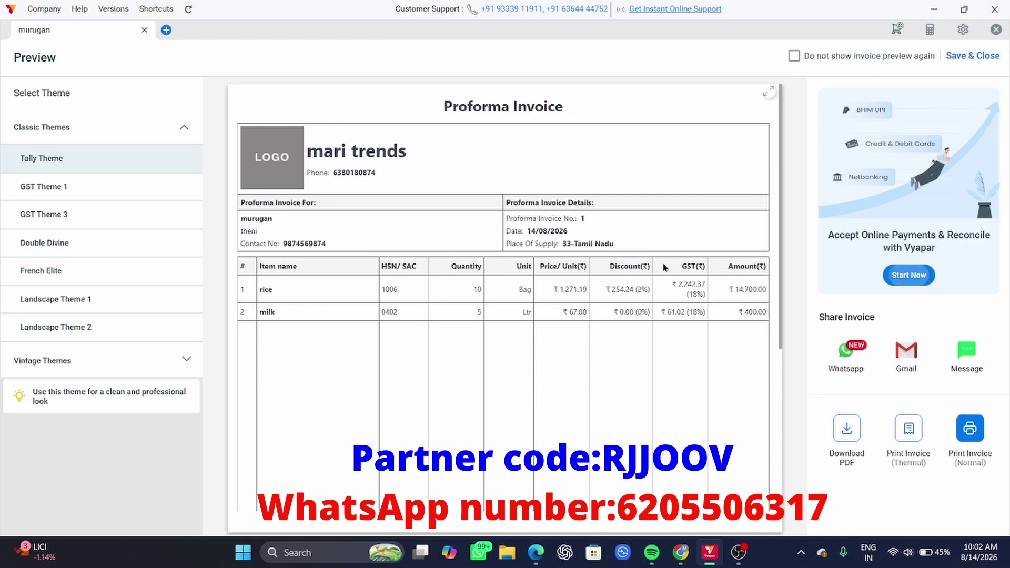
scroll(702, 319, down, 6)
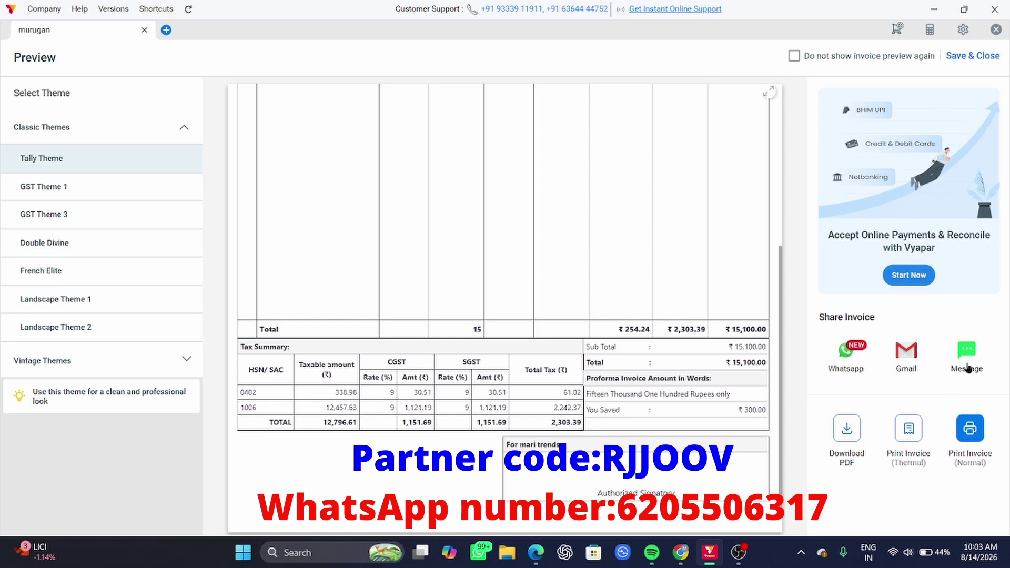
key(Escape)
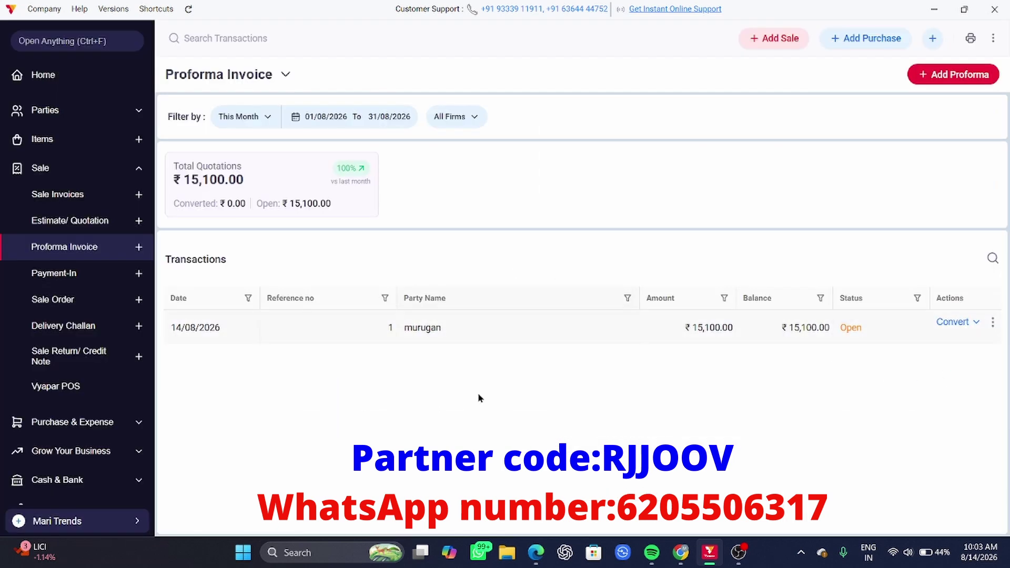
- Convert the open proforma invoice to a sale with 15100 received, save it, and close its invoice preview
click(971, 326)
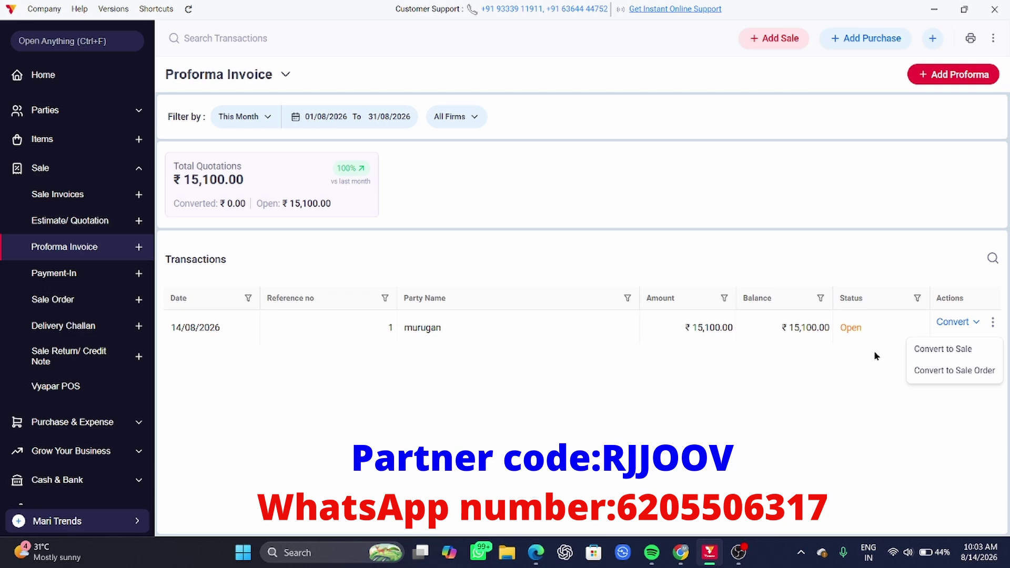
click(941, 349)
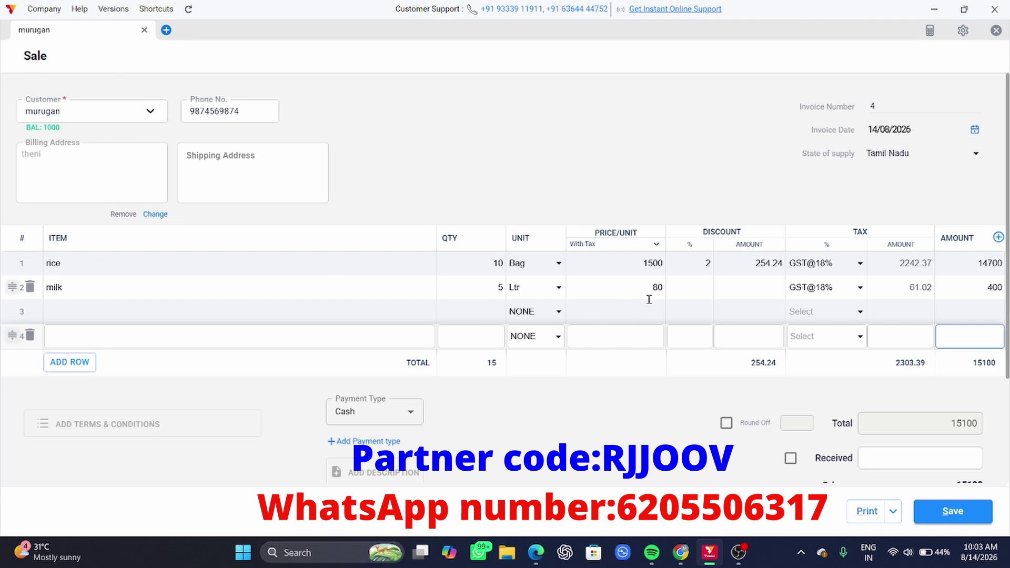
click(943, 453)
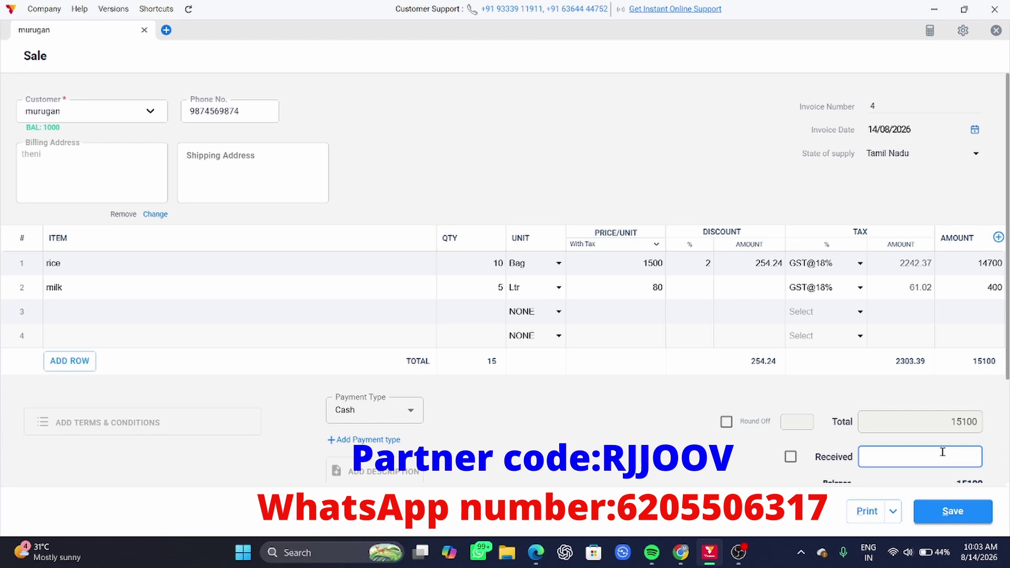
text(15100)
scroll(943, 452, down, 3)
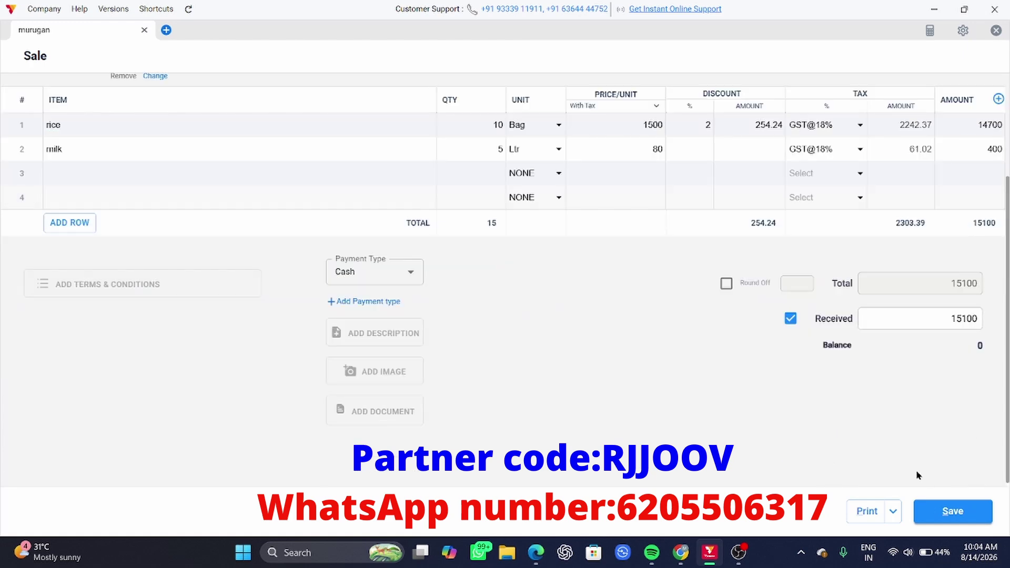
click(940, 513)
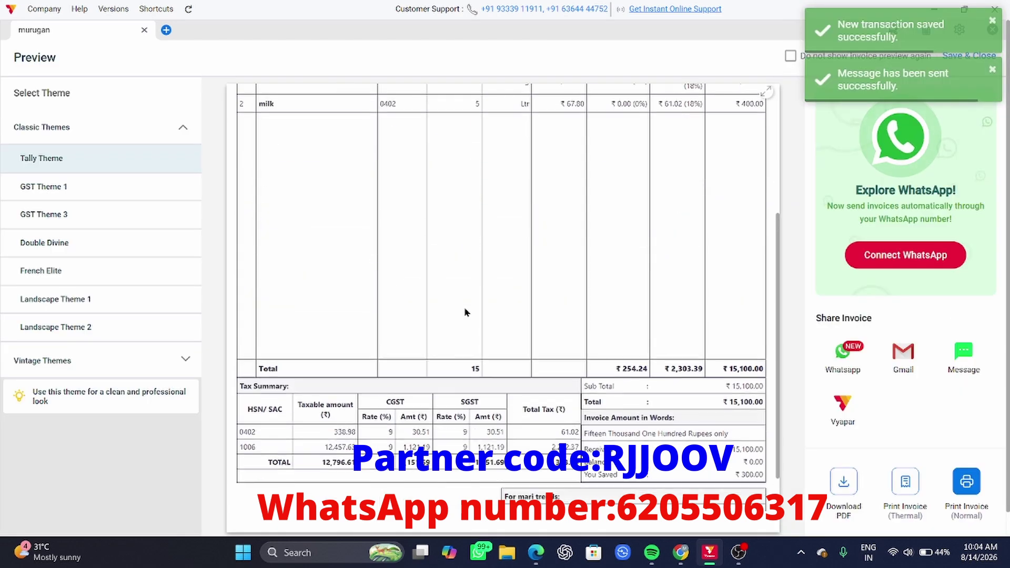
scroll(503, 168, up, 5)
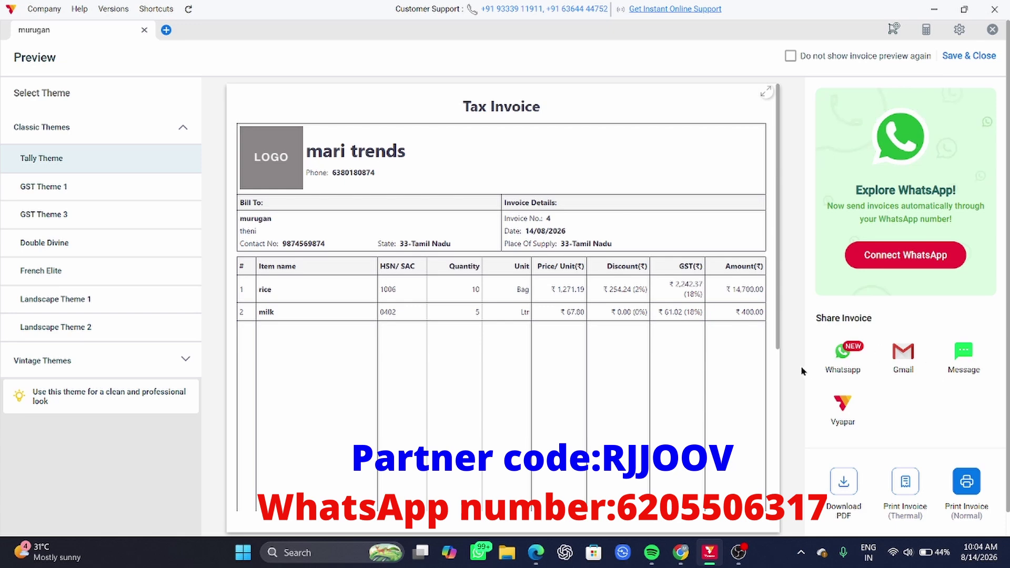
click(144, 30)
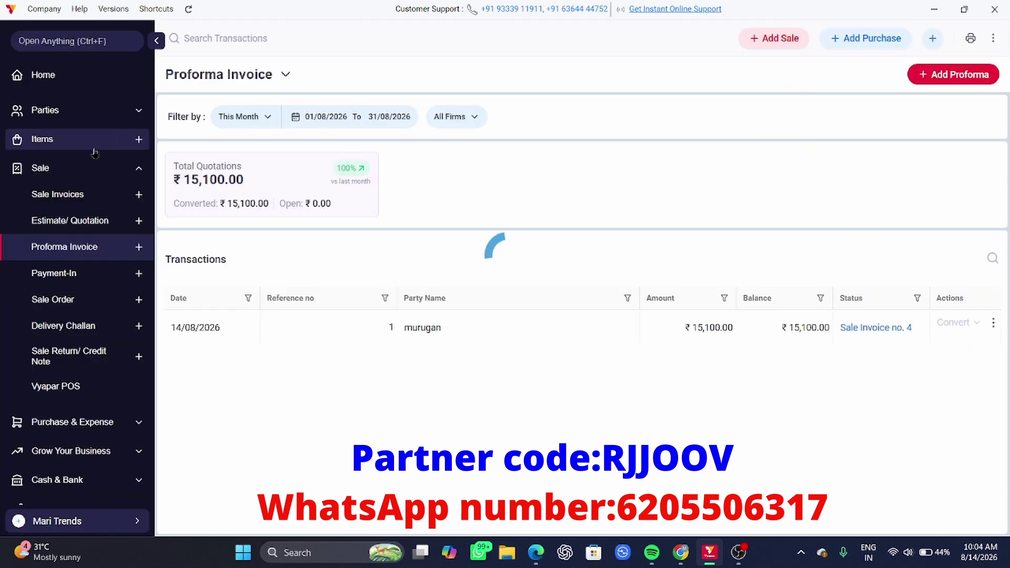
- Preview the 14/08/2026 invoice from the sale invoices list, close the preview, and return to the home dashboard
click(74, 170)
click(73, 169)
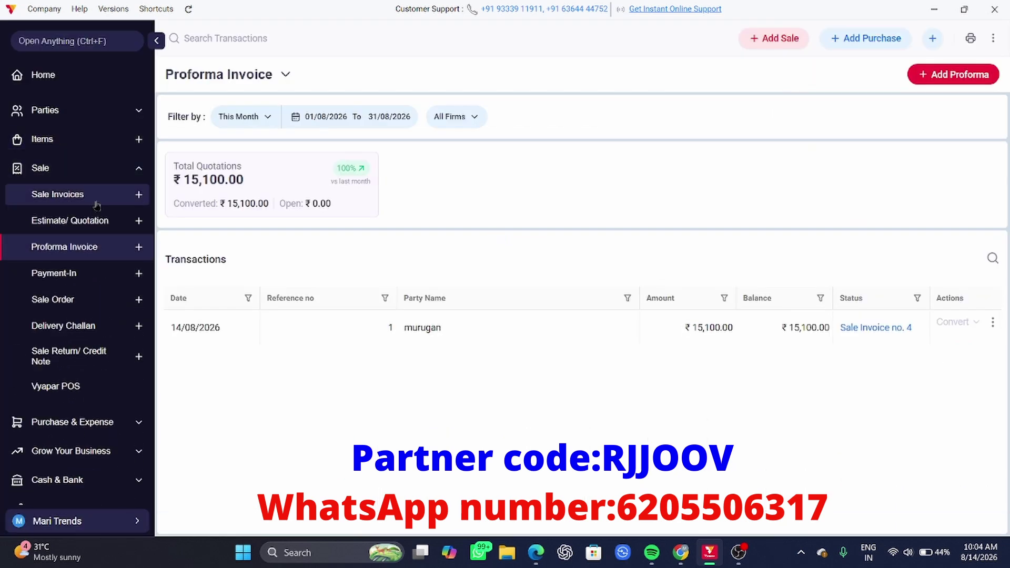
click(96, 204)
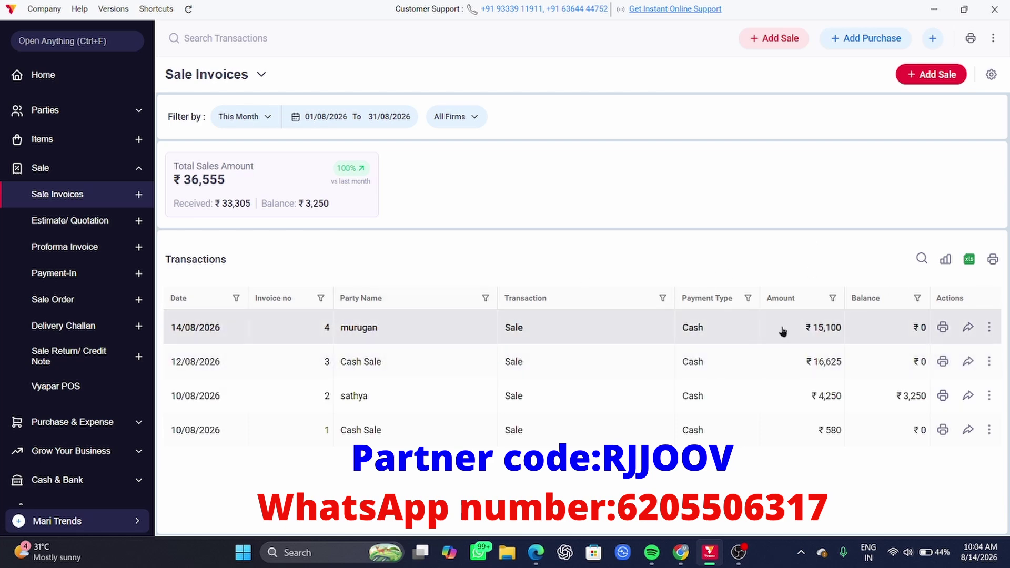
click(989, 327)
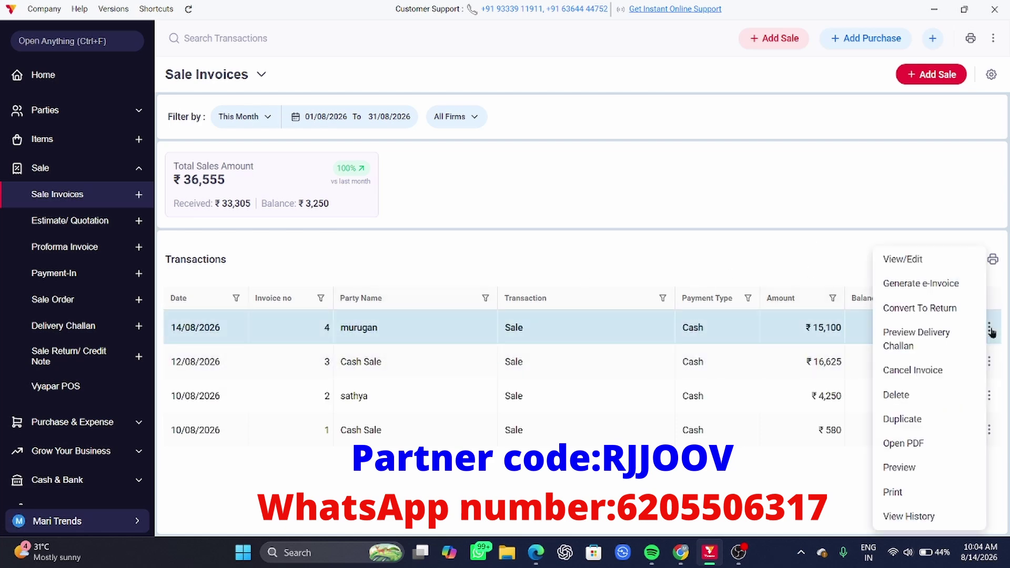
click(901, 469)
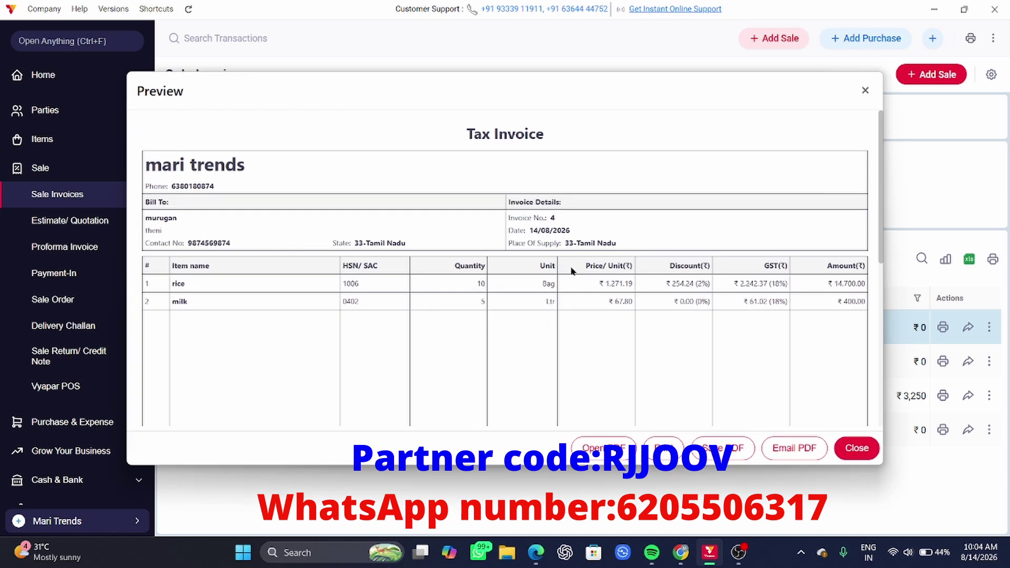
key(Escape)
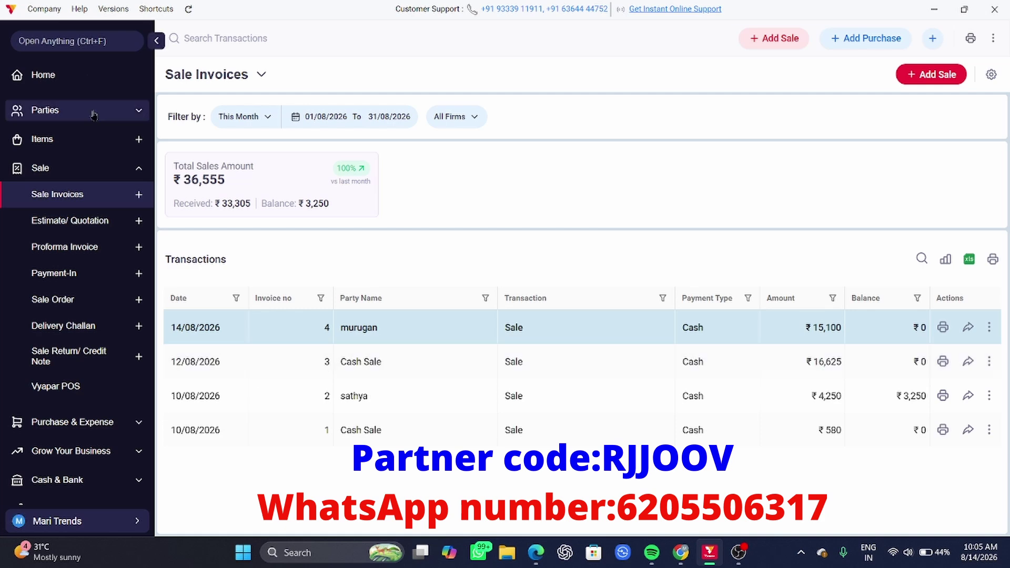
click(83, 80)
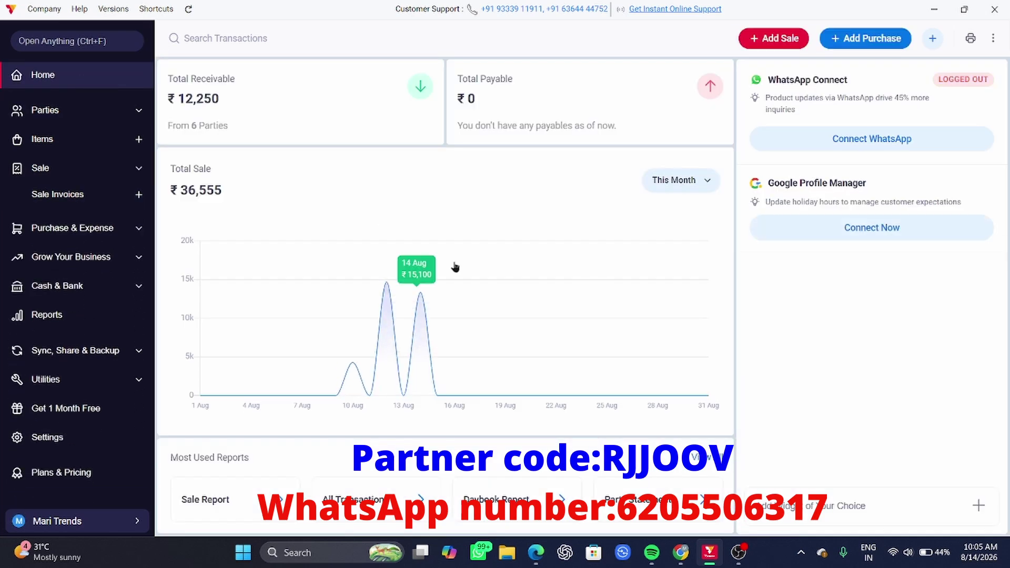